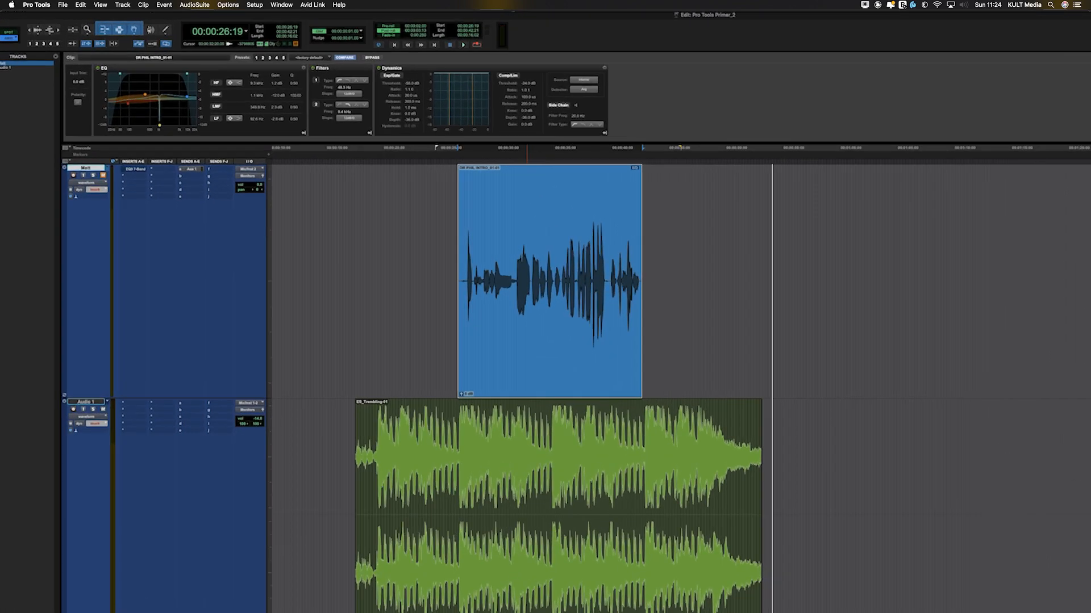
Step: Open the EQ3 7-Band AudioSuite plug-in for the selected voice clip
left_click(194, 4)
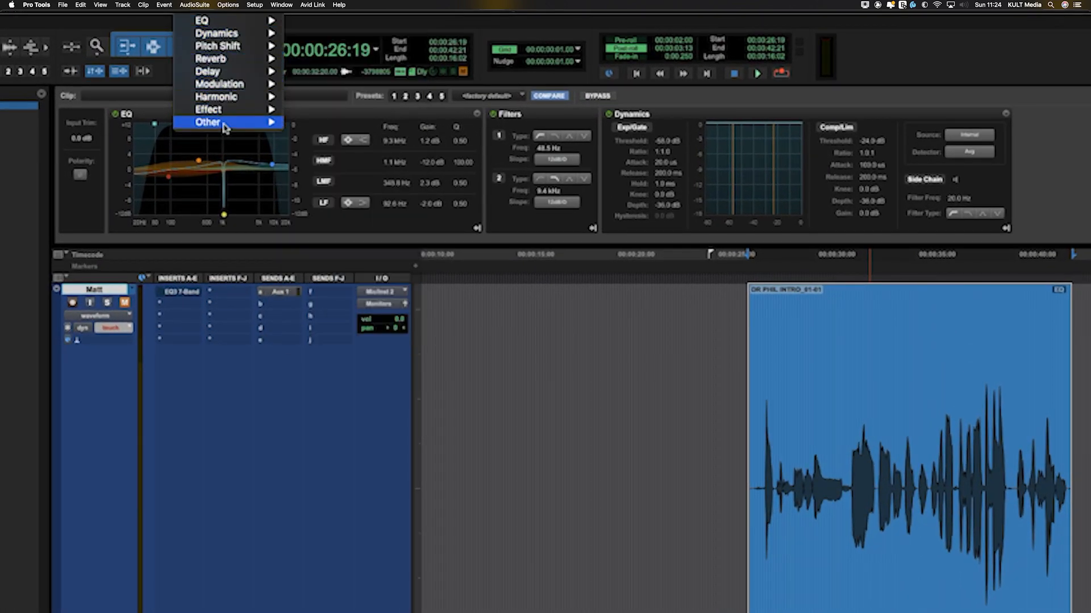
mouse_move(273, 37)
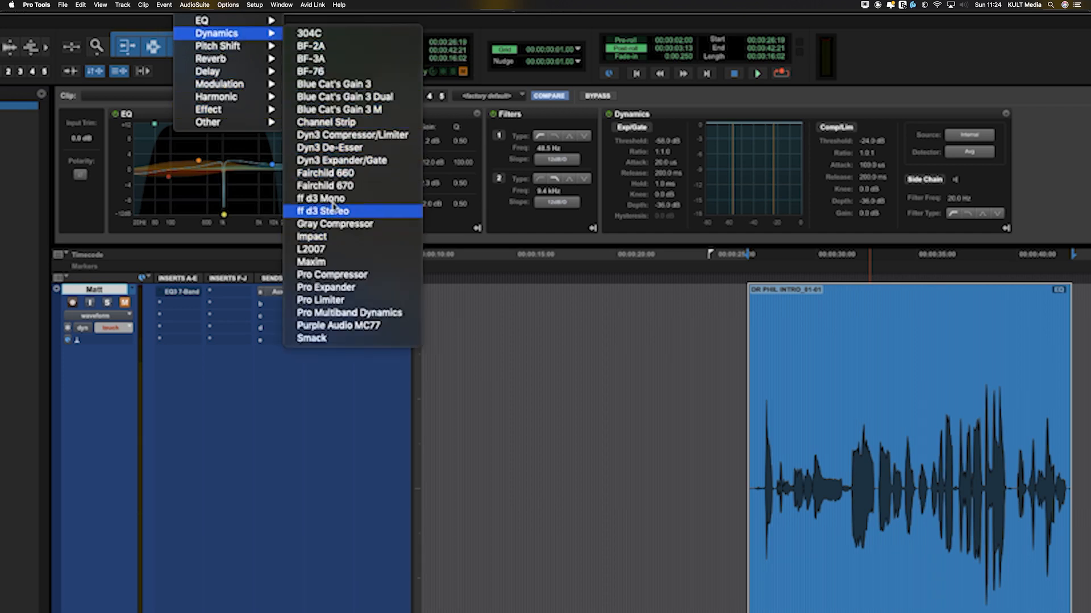
mouse_move(243, 25)
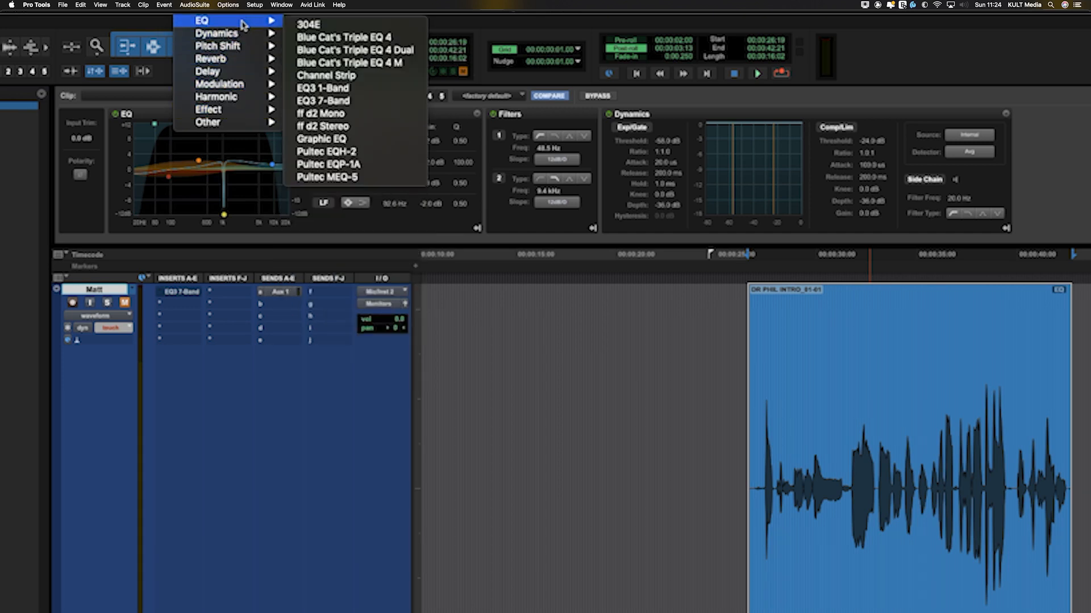
left_click(341, 101)
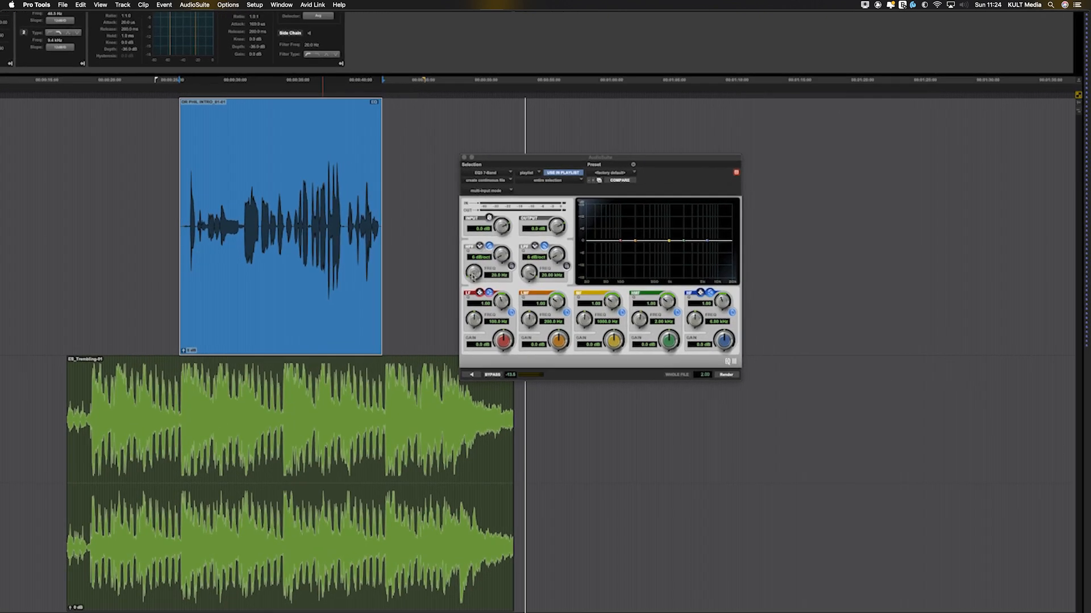
Step: Set the high-pass filter to 78.2 Hz with an 18 dB/oct slope and render it to the voice clip
left_click_drag(473, 277, 471, 255)
left_click(511, 266)
left_click_drag(500, 256, 476, 259)
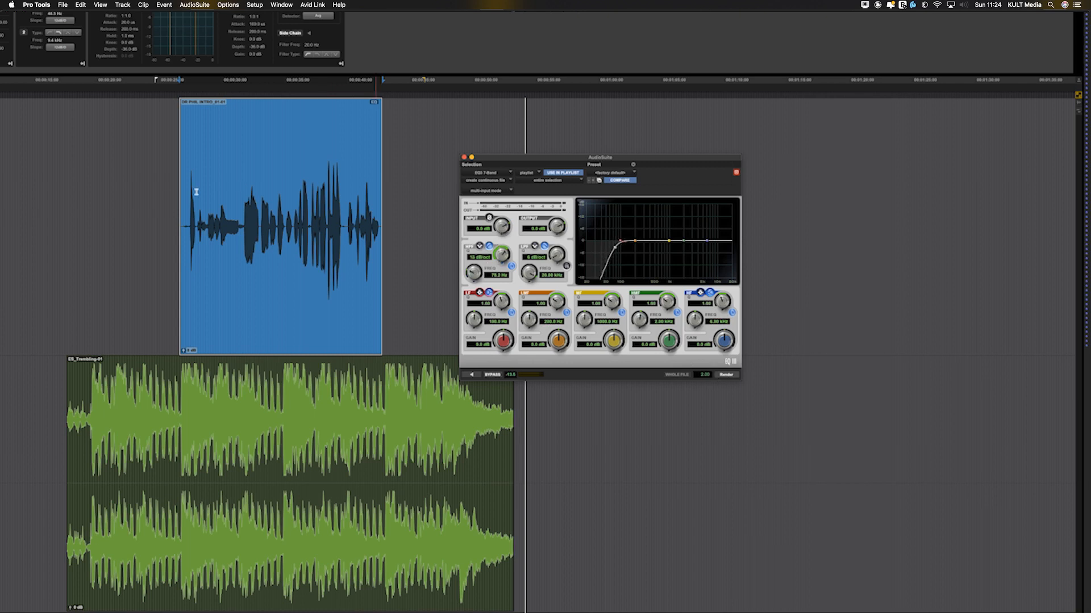
left_click(726, 375)
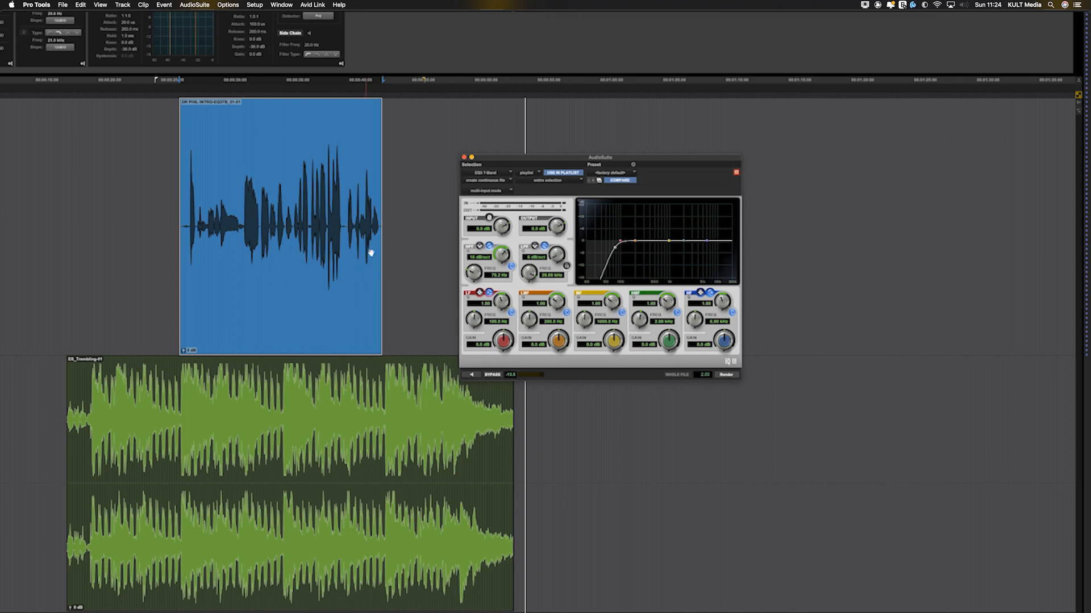
Step: Examine the plug-in categories and the playlist and clip list choices in the AudioSuite window
left_click(418, 189)
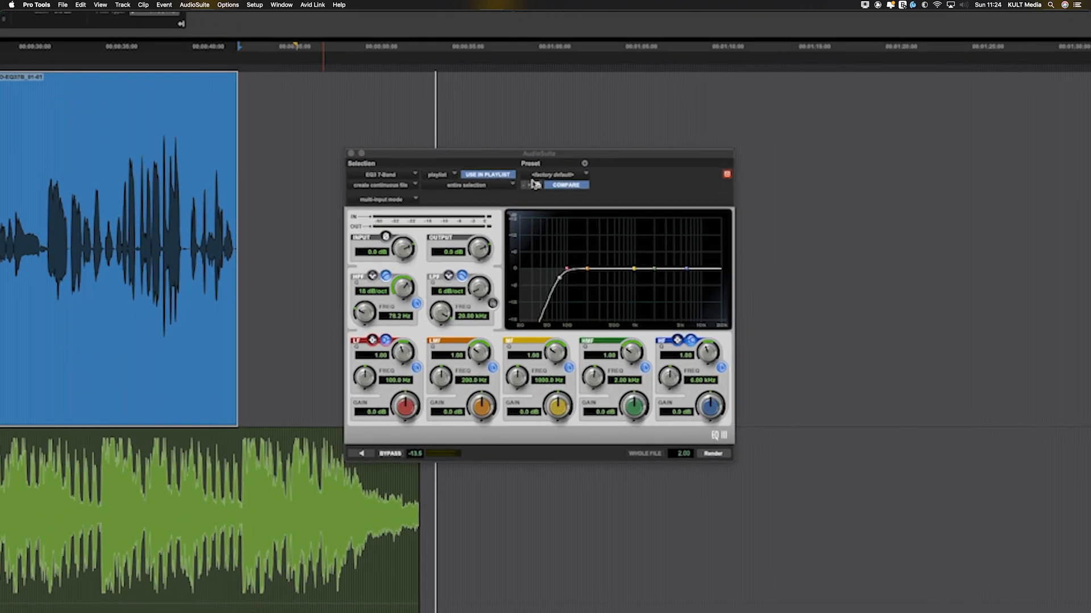
left_click(404, 177)
left_click(396, 176)
left_click(396, 176)
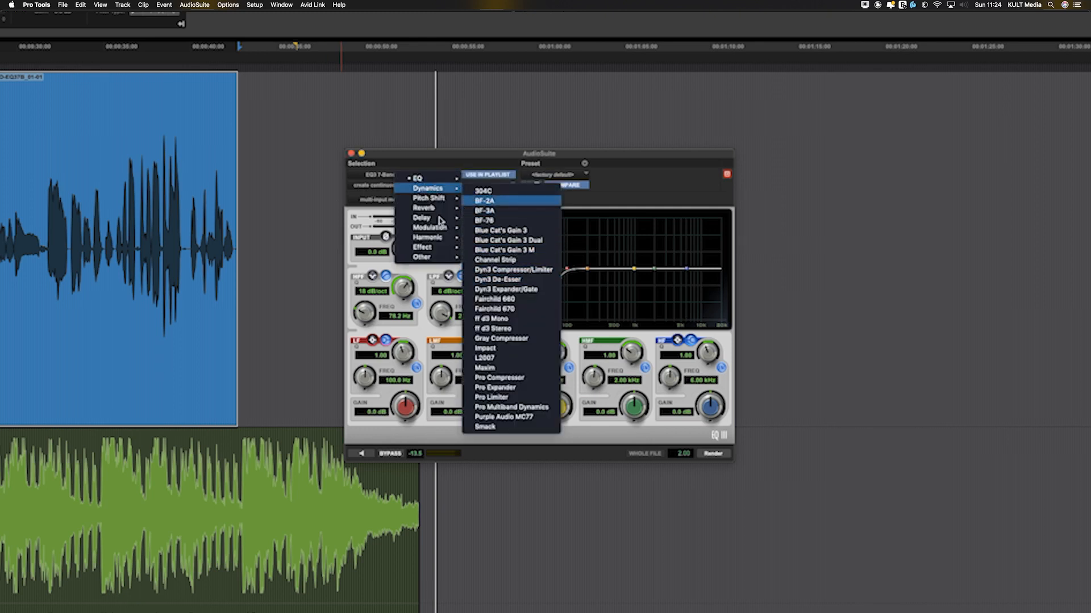
left_click(422, 163)
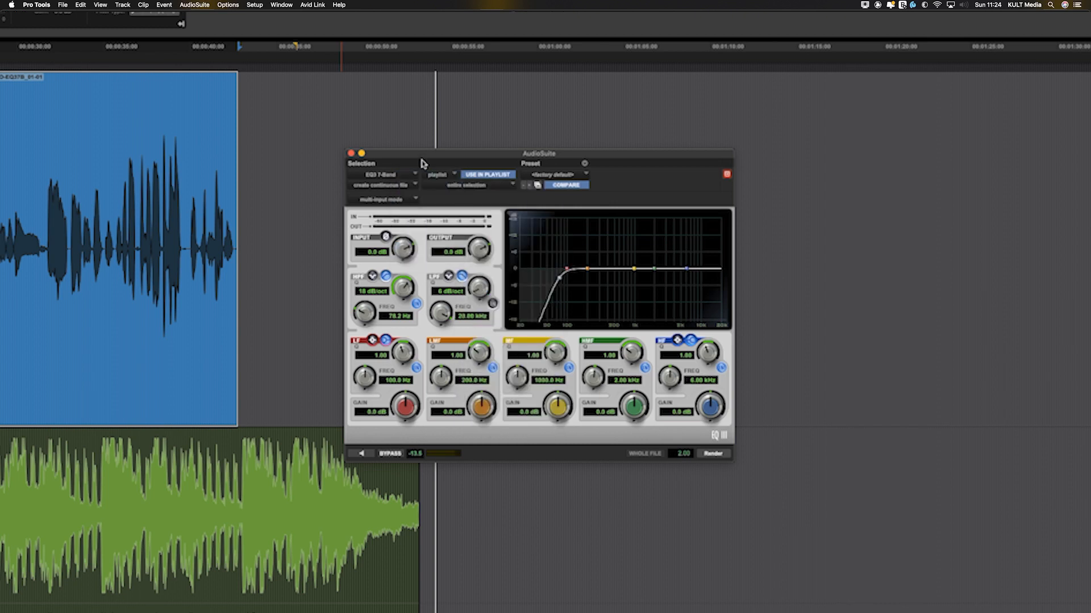
left_click(449, 175)
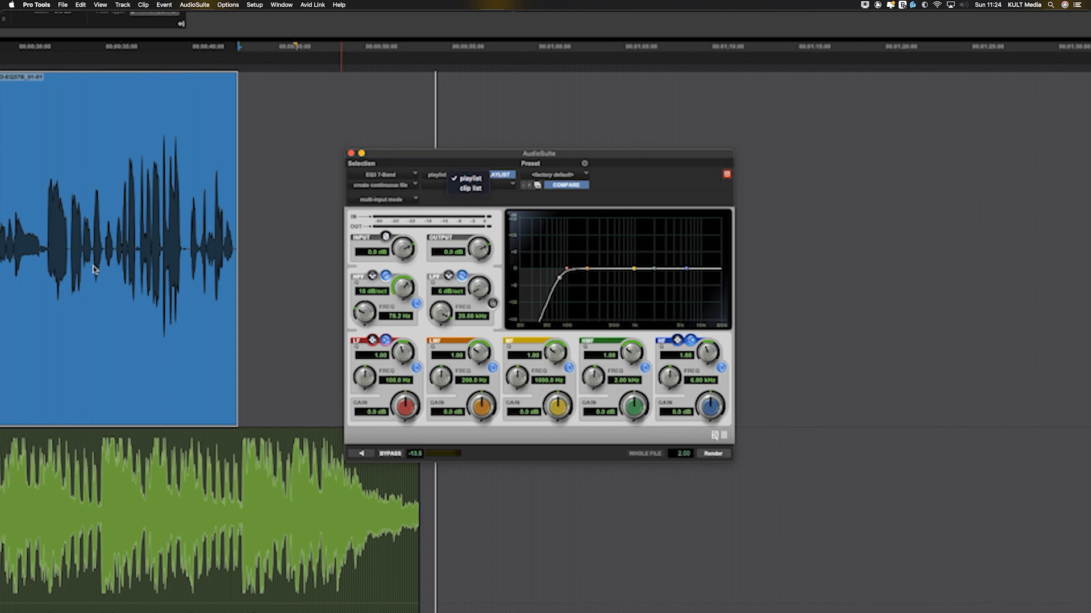
left_click(321, 194)
Step: Restore and select the original voice clip, and render the EQ with the selection reference set to clip list
left_click(286, 227)
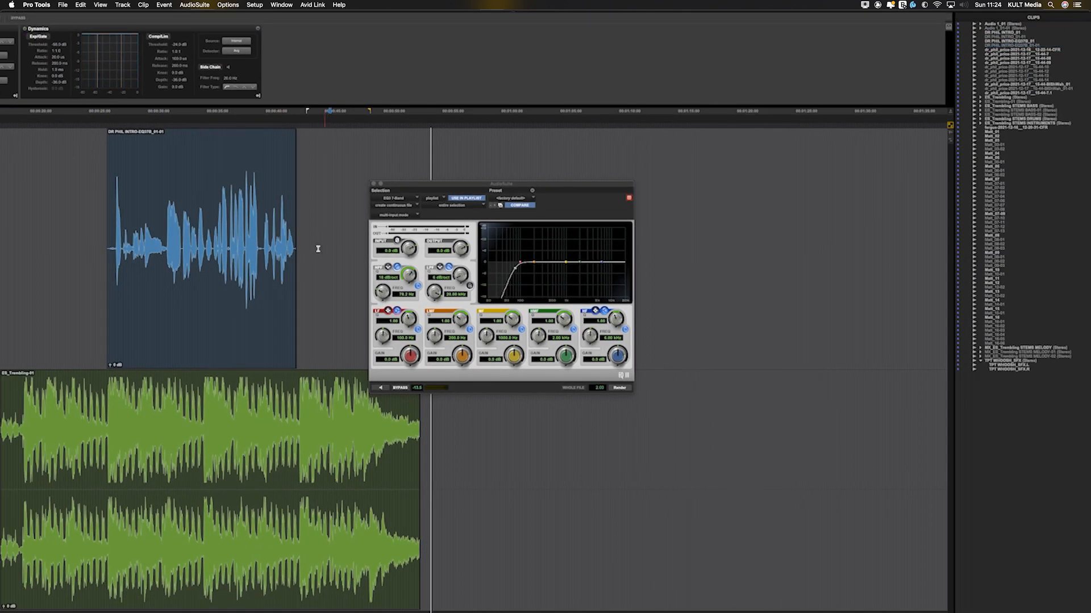
left_click(250, 301)
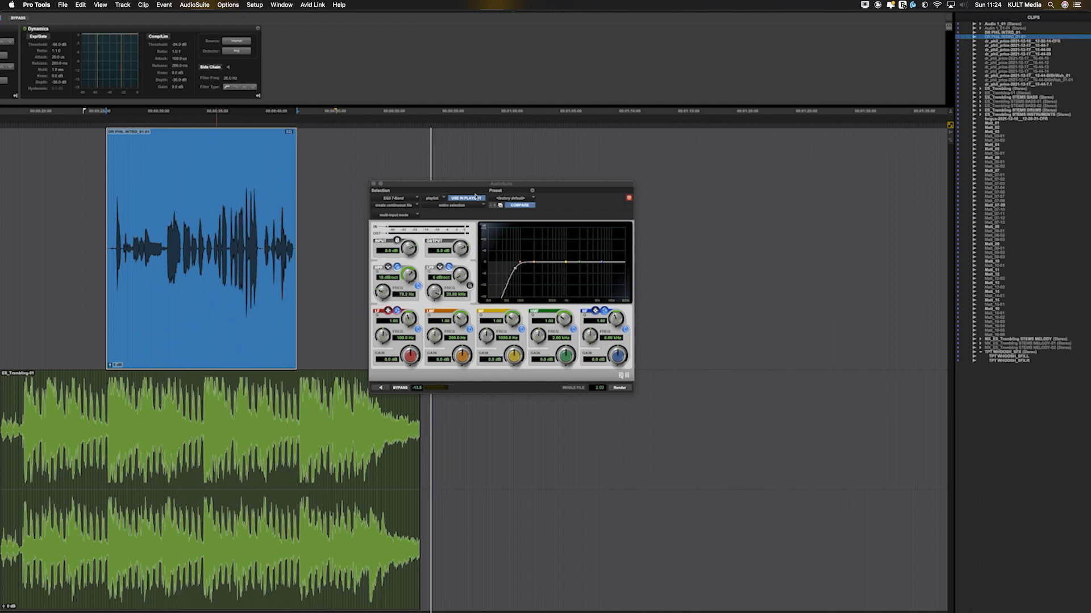
left_click(439, 200)
left_click(448, 208)
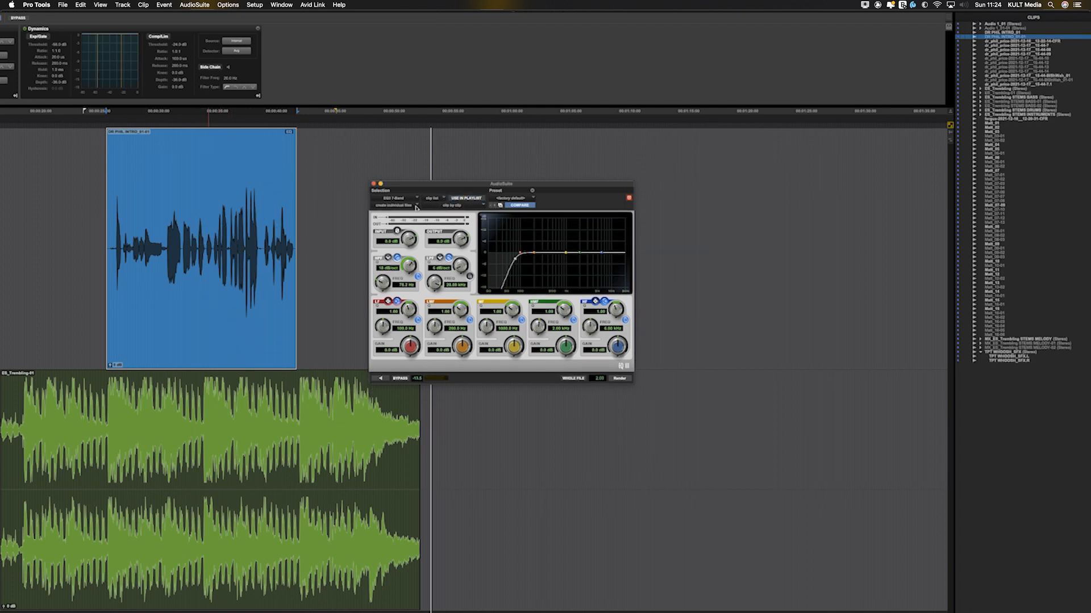
left_click(619, 379)
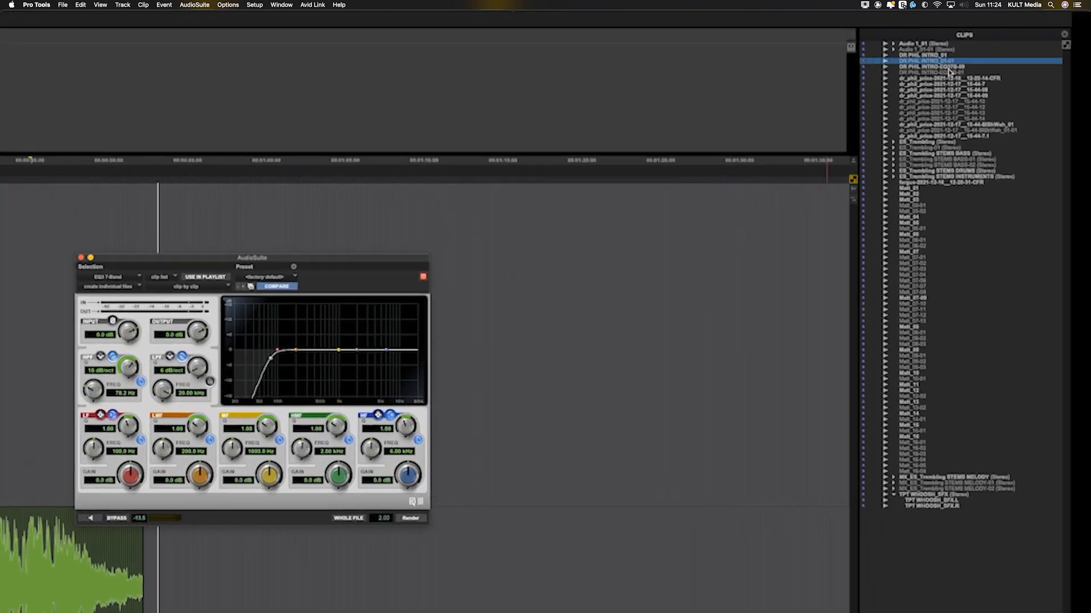
Step: Place the rendered EQ clip from the clip list after the original on the voice track, and undo the placement
left_click_drag(1027, 42, 321, 183)
left_click_drag(74, 242, 74, 242)
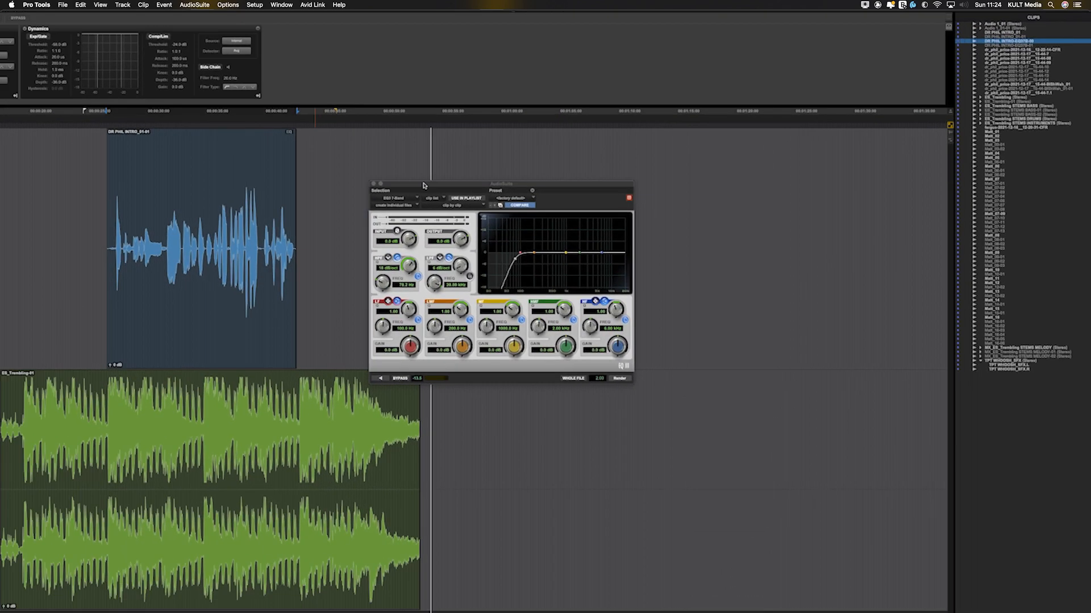
left_click_drag(206, 243, 501, 250)
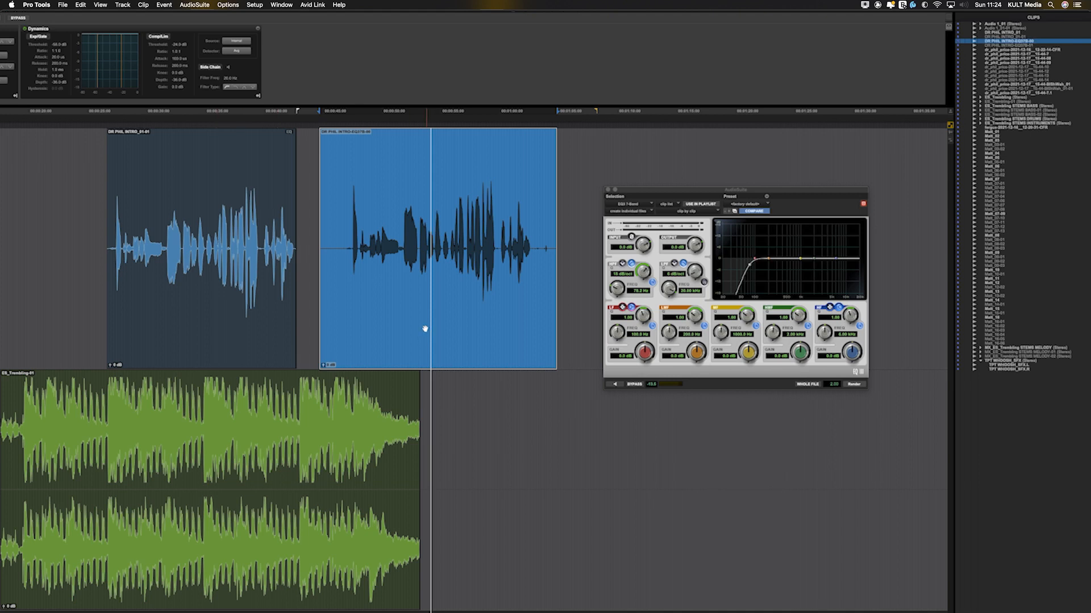
key("super+z")
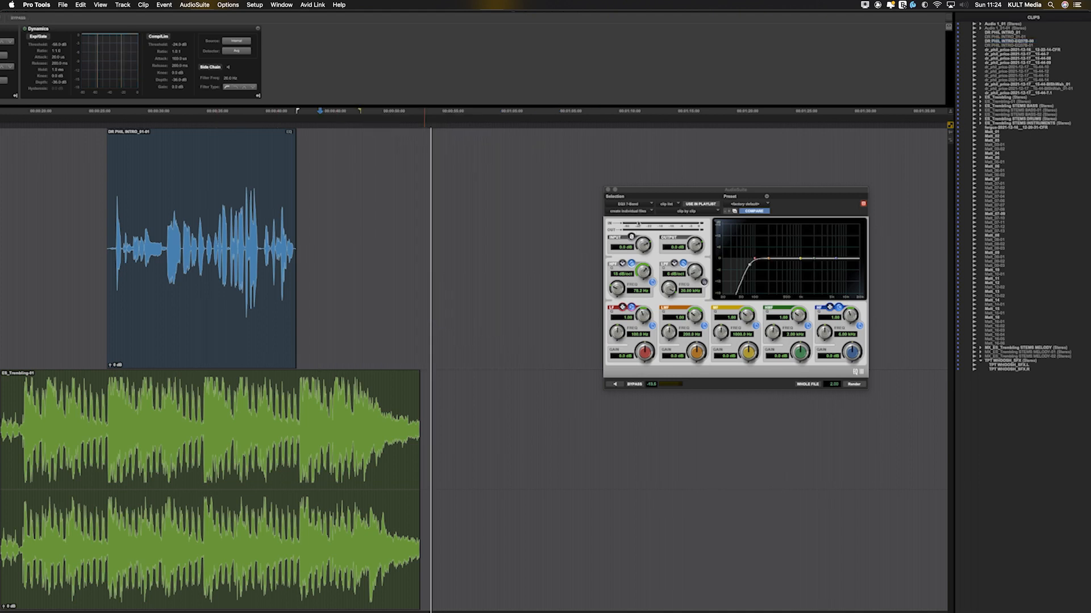
Step: Select the original voice clip and set AudioSuite to the playlist reference with Use in Playlist enabled
left_click(675, 203)
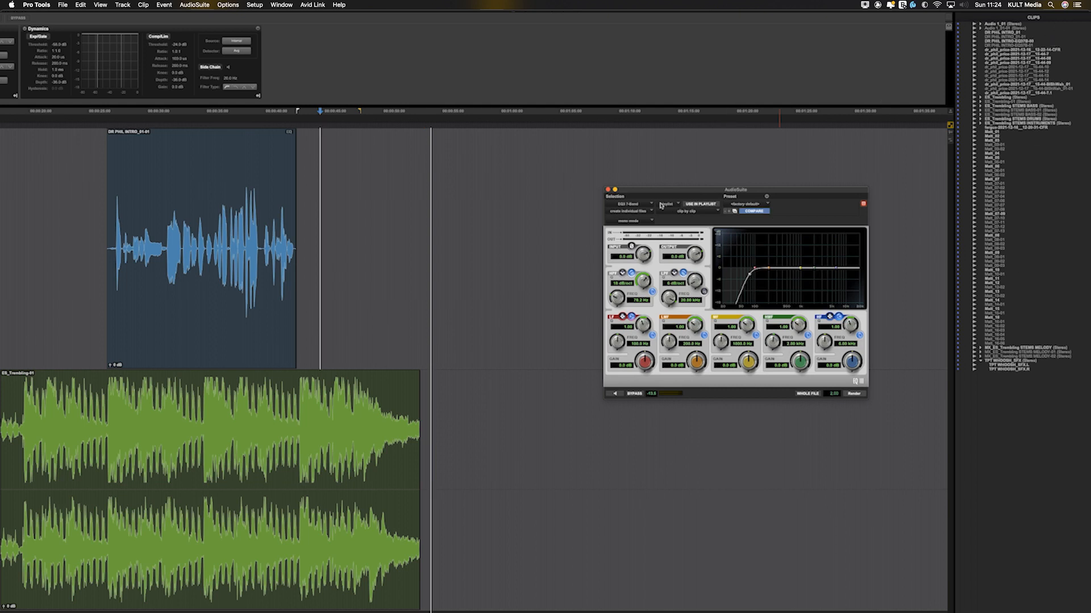
left_click(278, 310)
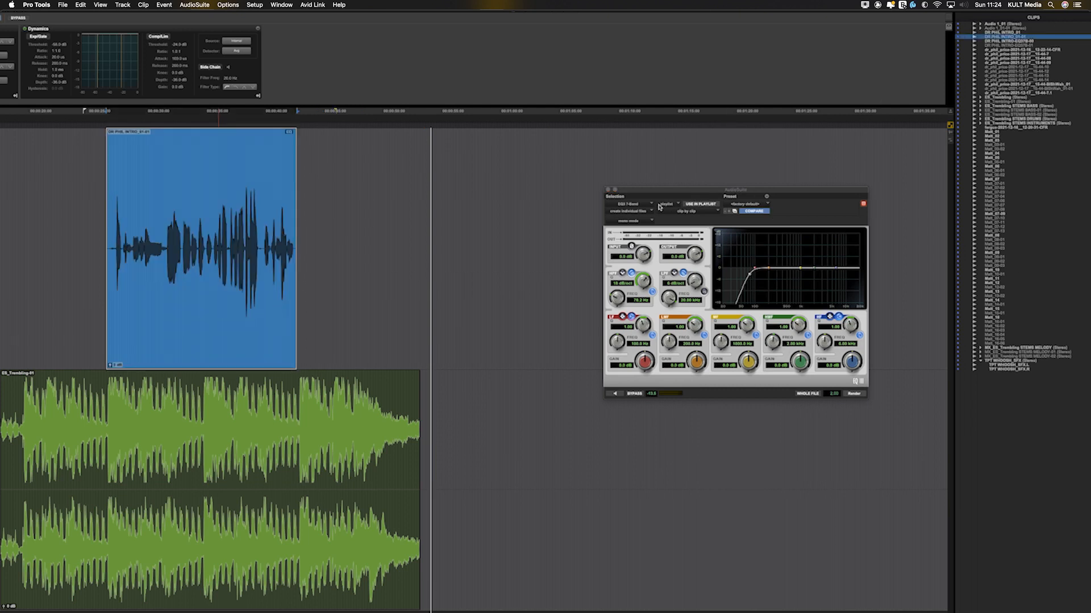
left_click(700, 205)
left_click_drag(664, 189, 527, 172)
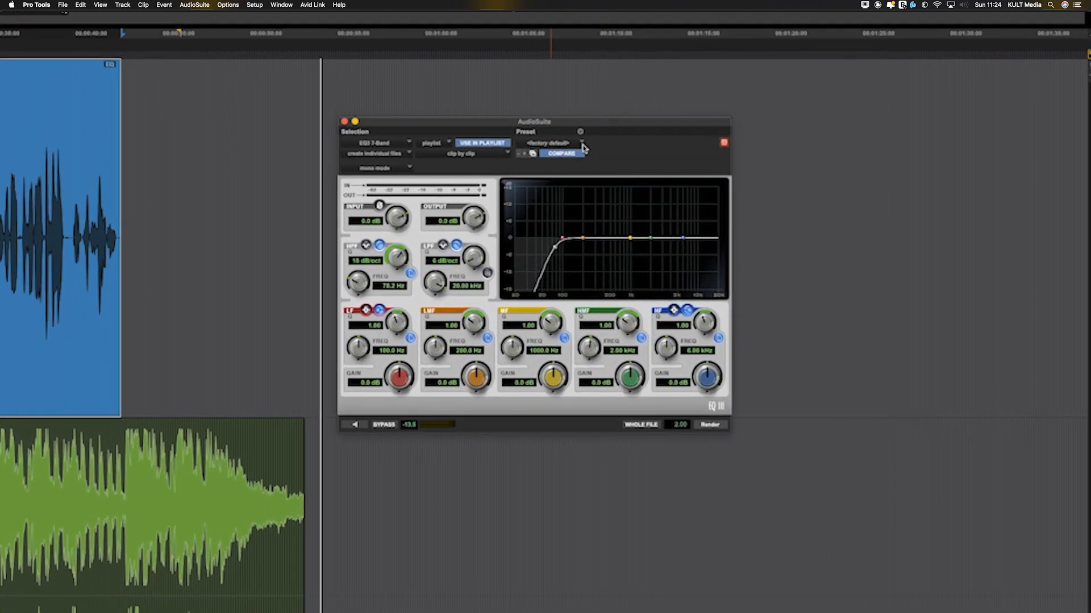
left_click(632, 189)
left_click(662, 153)
left_click(407, 155)
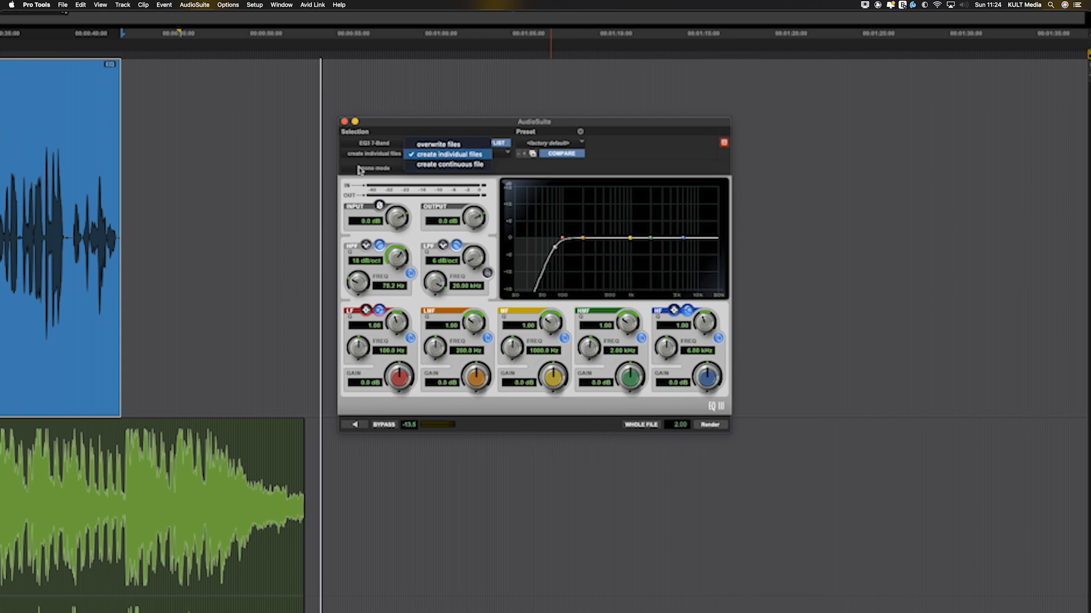
key("Escape")
Step: Select a range spanning both tracks and render it as a continuous file using entire selection processing
left_click_drag(1, 284, 499, 590)
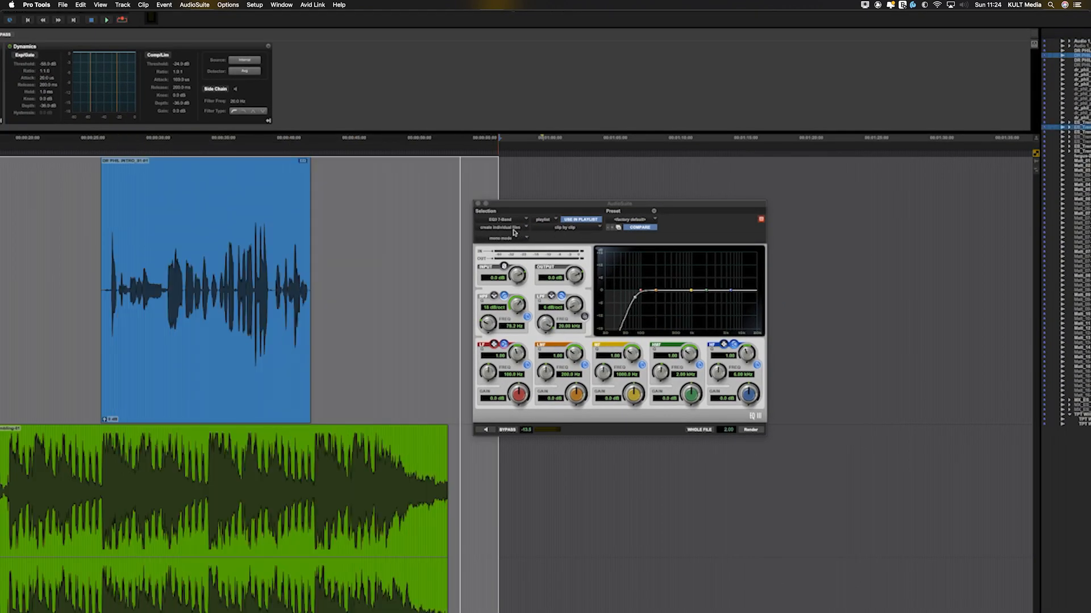
left_click(514, 229)
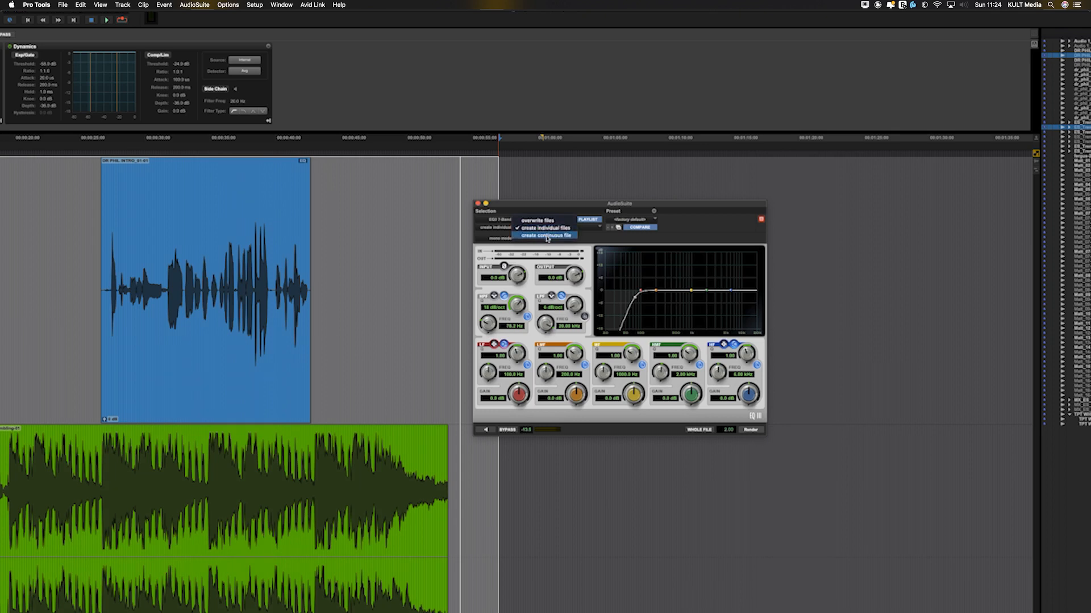
left_click(547, 237)
left_click(555, 229)
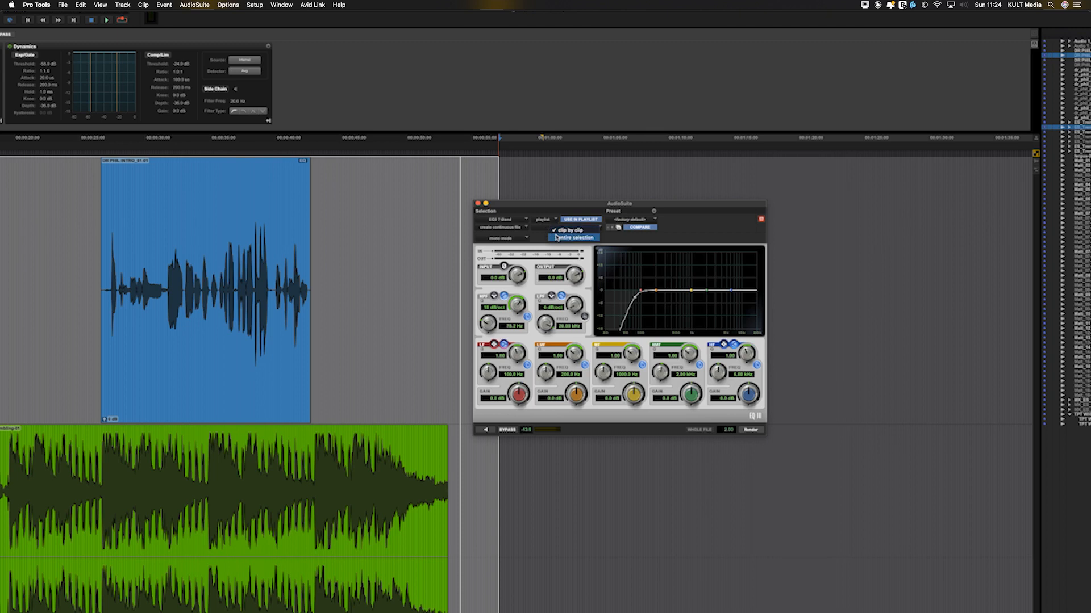
left_click(556, 237)
left_click(559, 229)
left_click(574, 222)
left_click(551, 230)
left_click(559, 238)
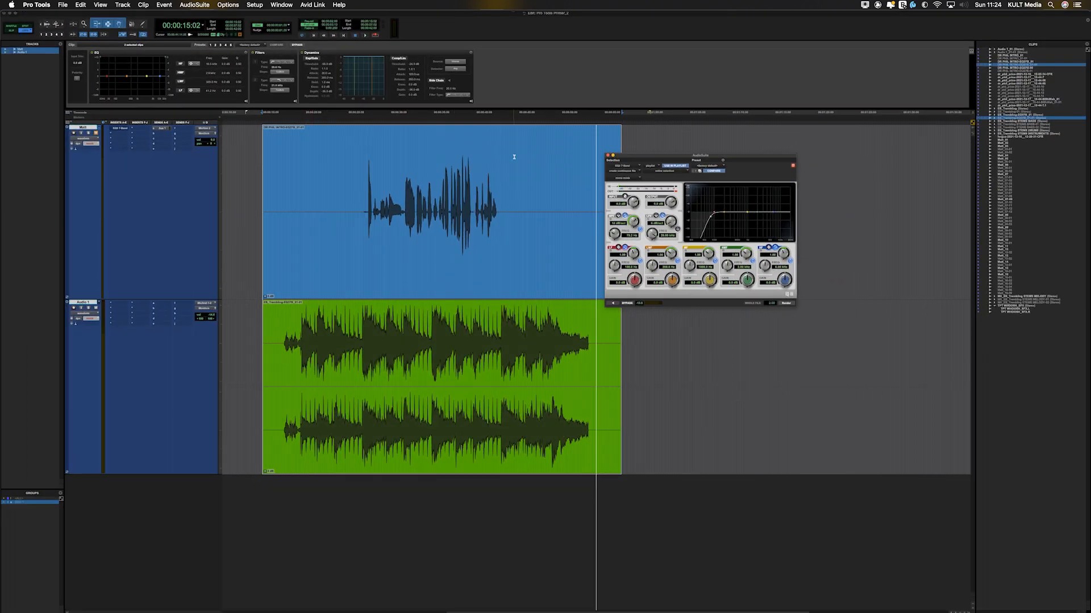
Step: Undo the continuous file render, redo it for comparison, and undo it again
key("super+z")
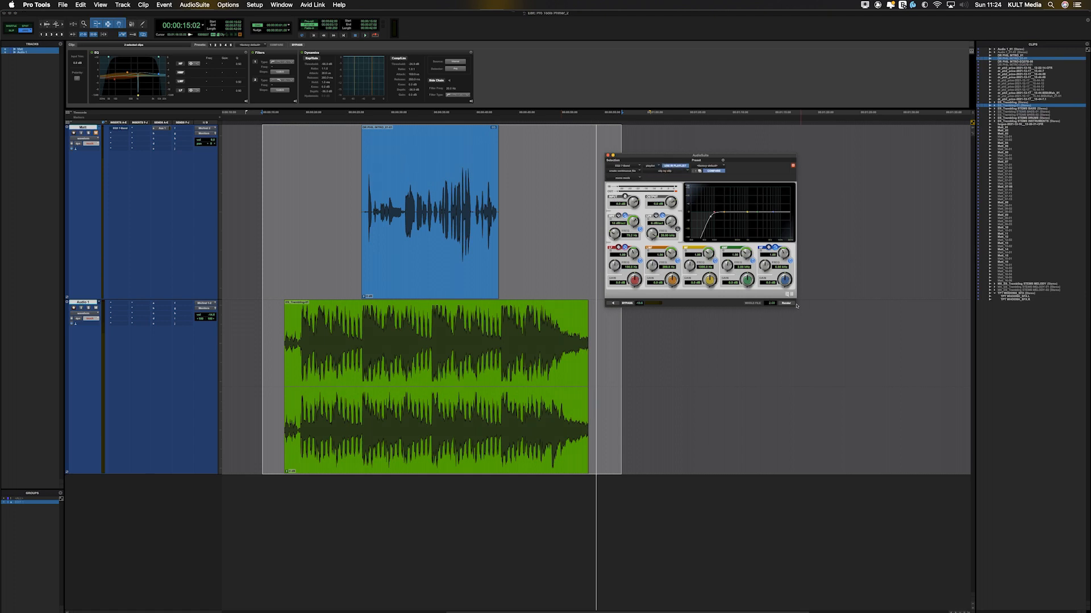
key("super+shift+z")
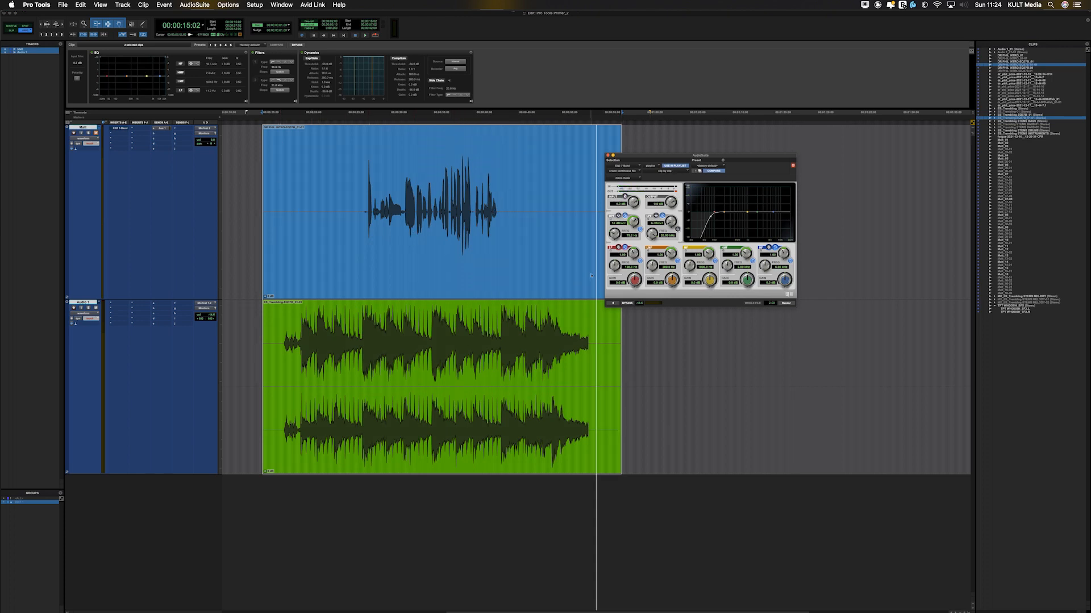
key("super+z")
Step: Render both clips clip by clip with individual files created, and compare by undoing and redoing the render
left_click(630, 171)
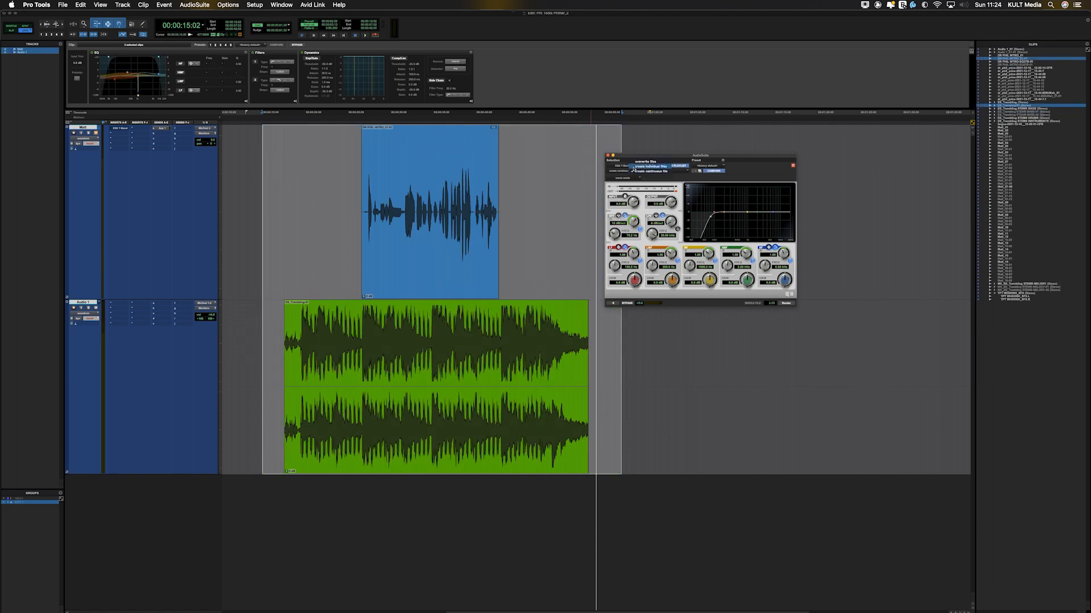
left_click(630, 178)
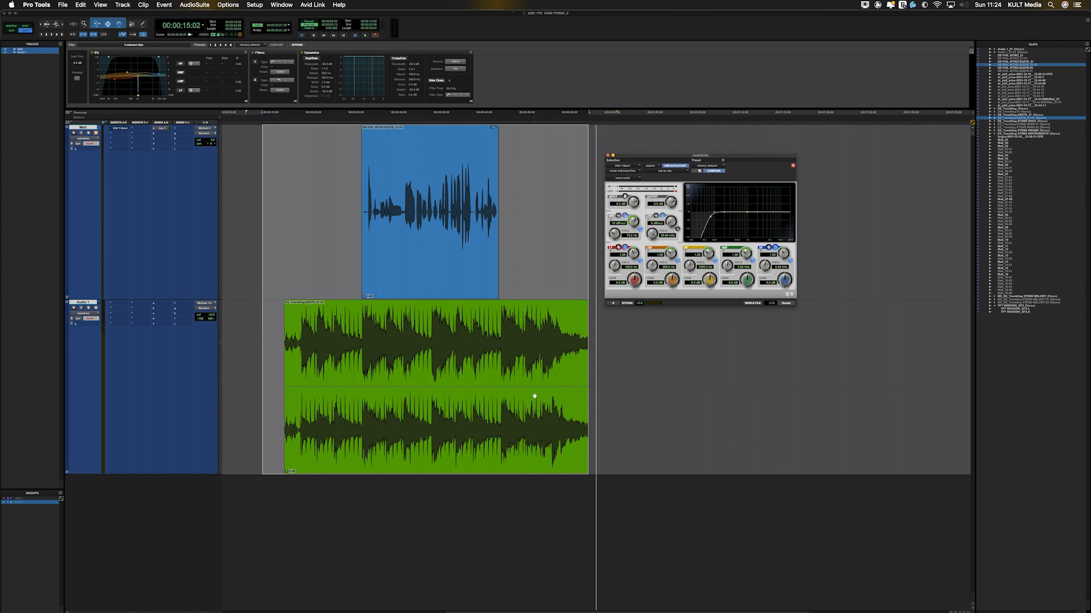
key("super+z")
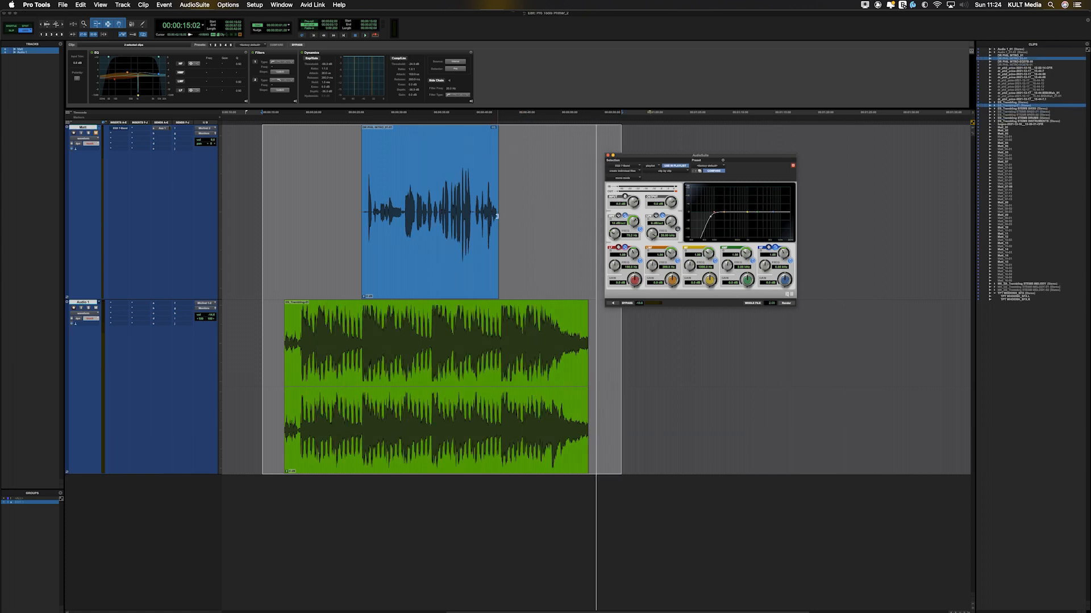
key("super+shift+z")
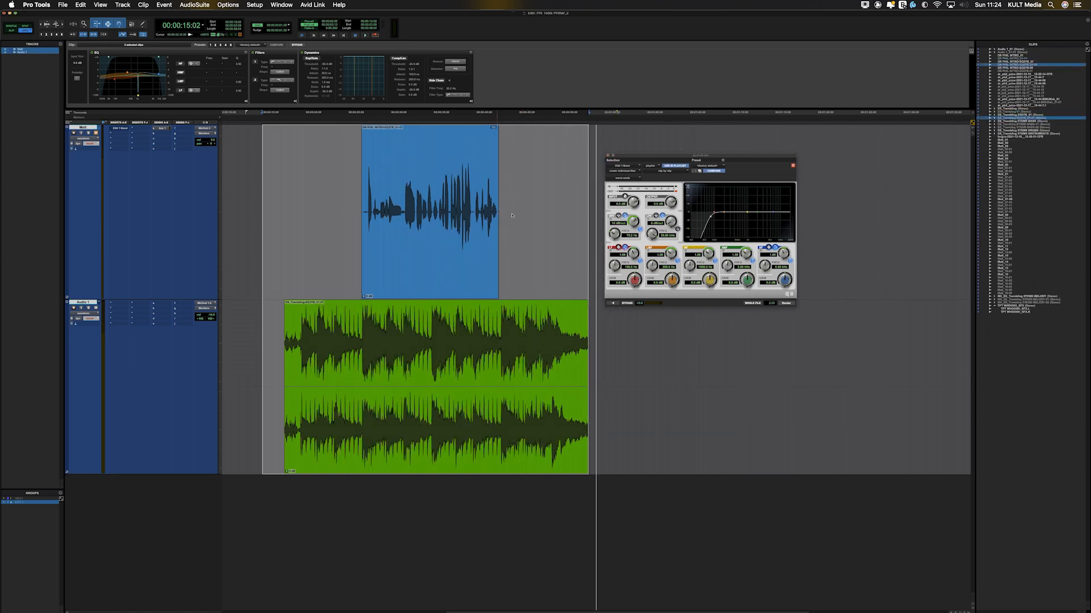
Step: Extend the end of the rendered voice clip to expose its processed handle and select that extra section
left_click_drag(512, 216, 566, 222)
key("super+z")
left_click(554, 207)
left_click_drag(501, 209, 565, 213)
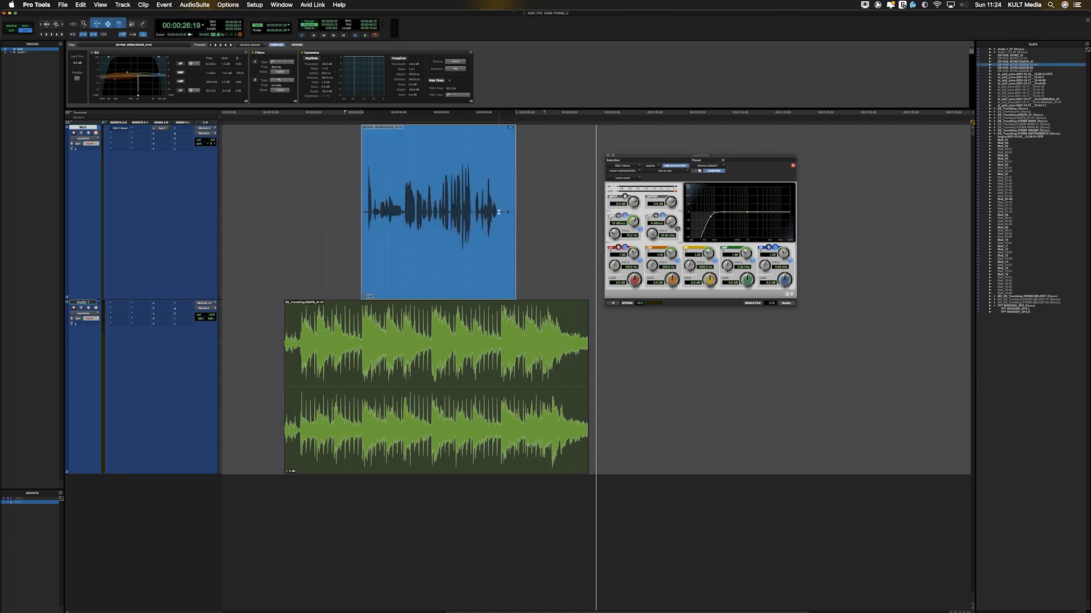
left_click_drag(499, 212, 515, 212)
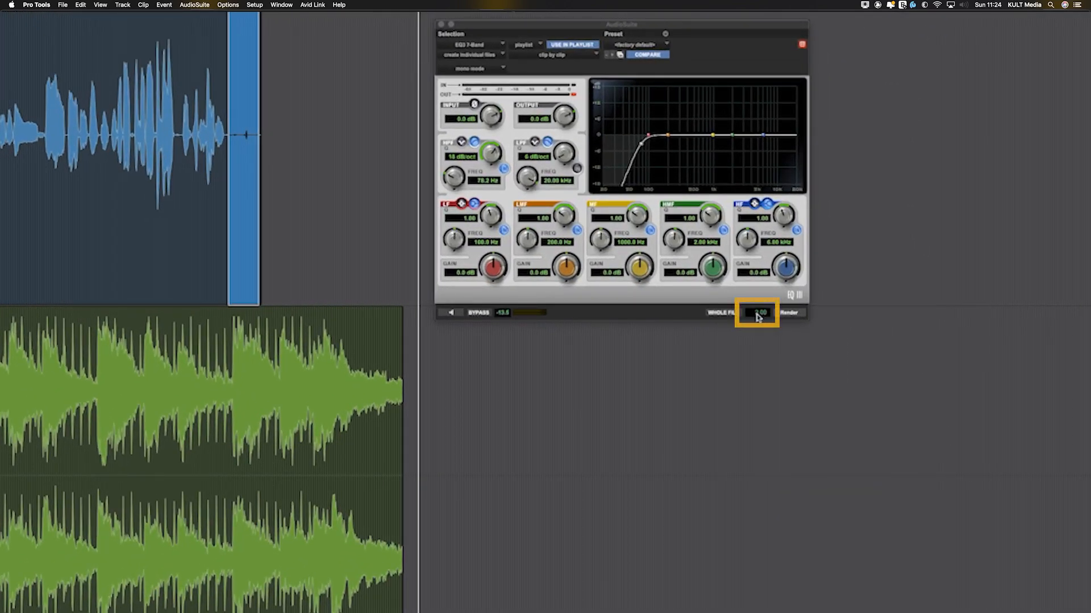
Step: Open the AudioSuite handle length for editing, and try extending the voice clip's start before undoing that trim
left_click(758, 316)
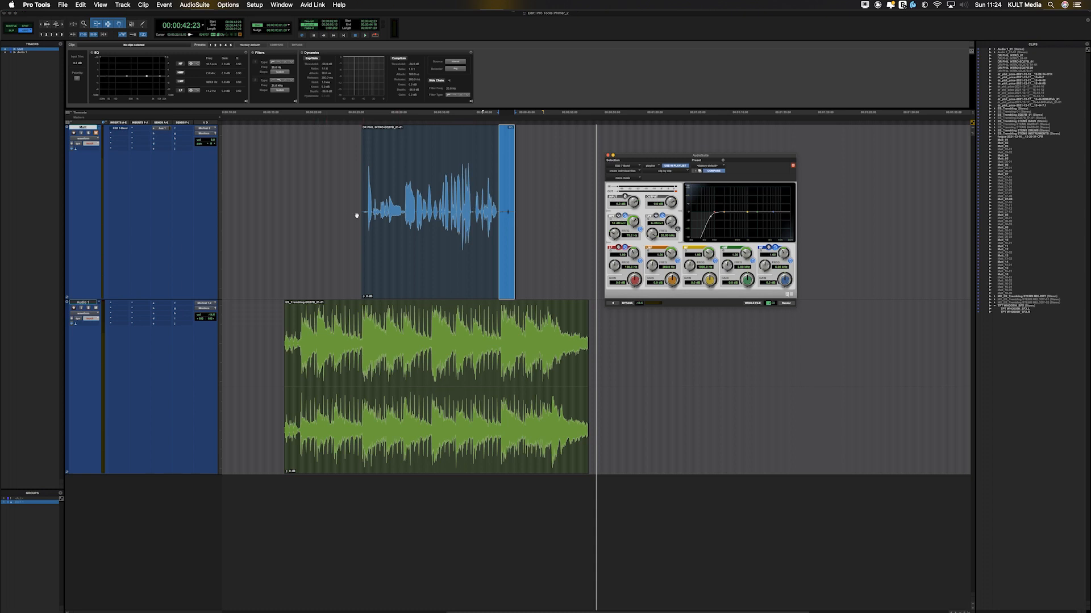
left_click_drag(361, 212, 296, 211)
key("super+z")
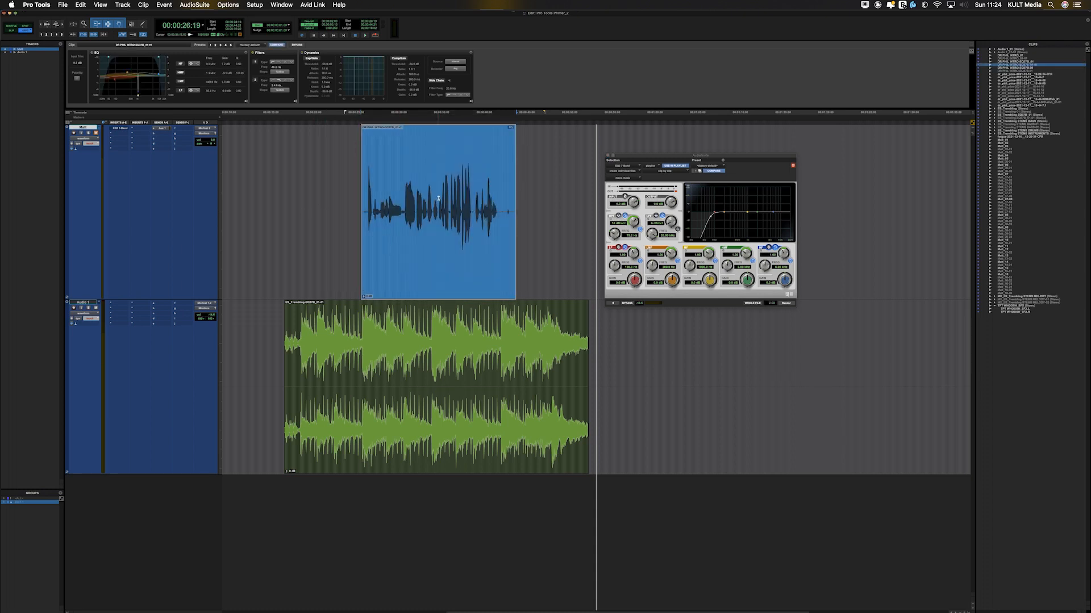
Step: Undo the extension of the voice clip's end, and view the EQ3 7-Band preset browser and the mono and multi-input mode choices without changing them
key("super+z")
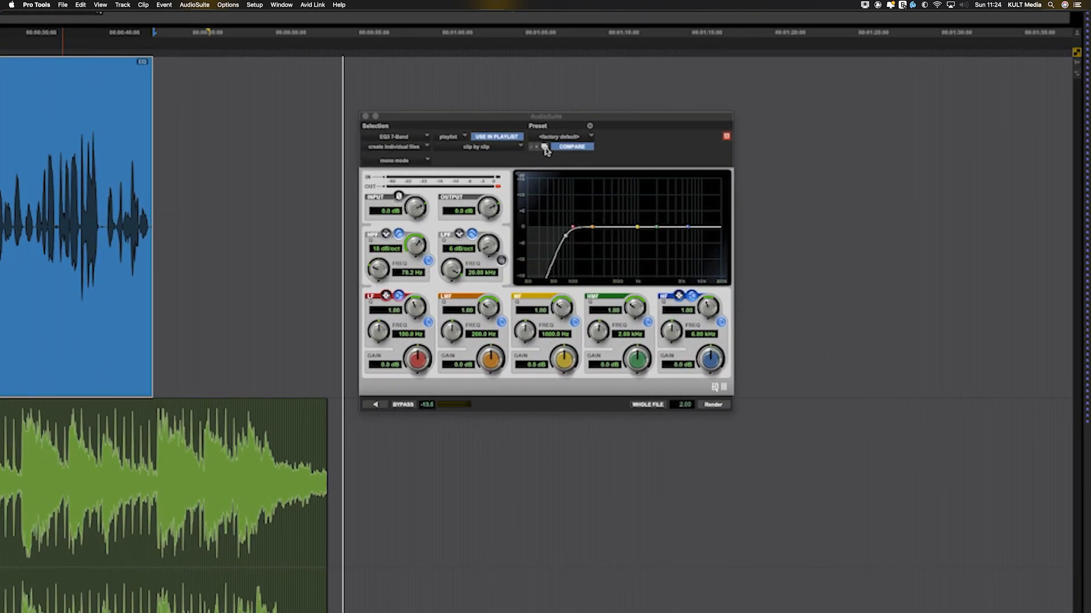
left_click(545, 150)
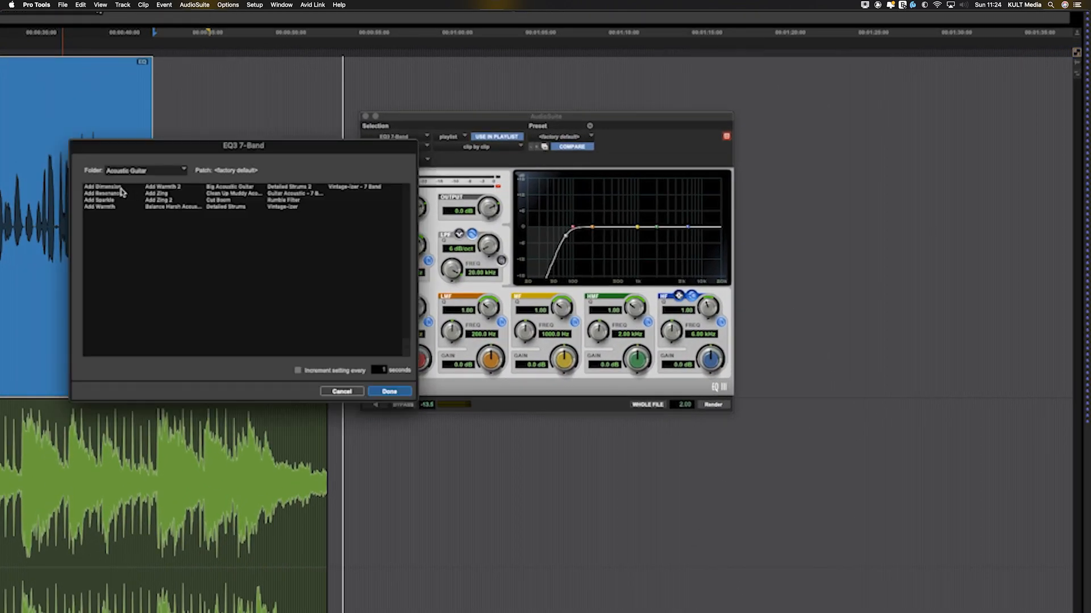
key("Escape")
left_click(417, 161)
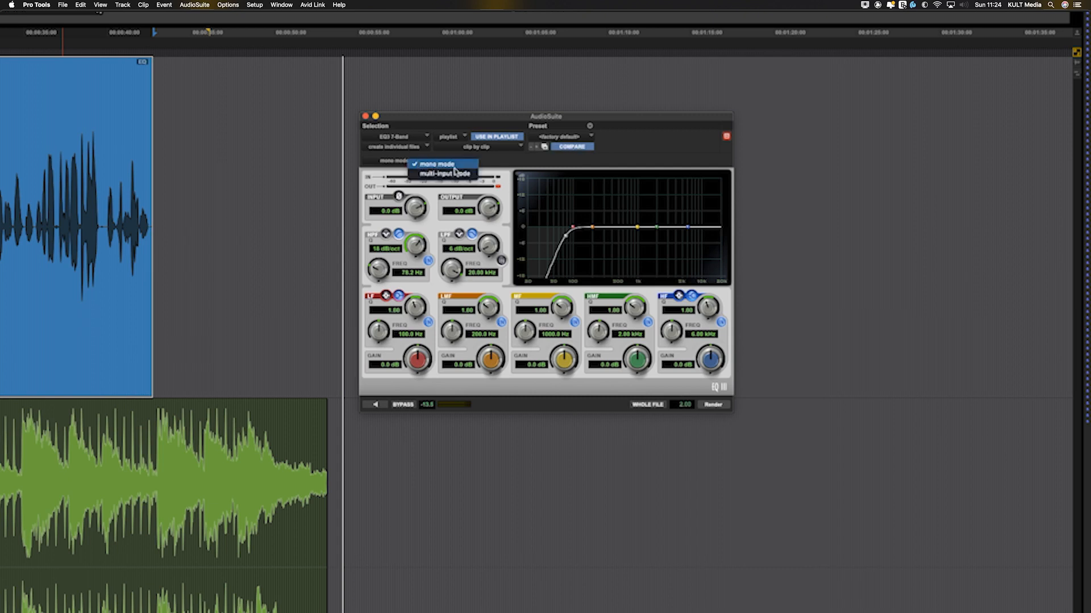
left_click(504, 164)
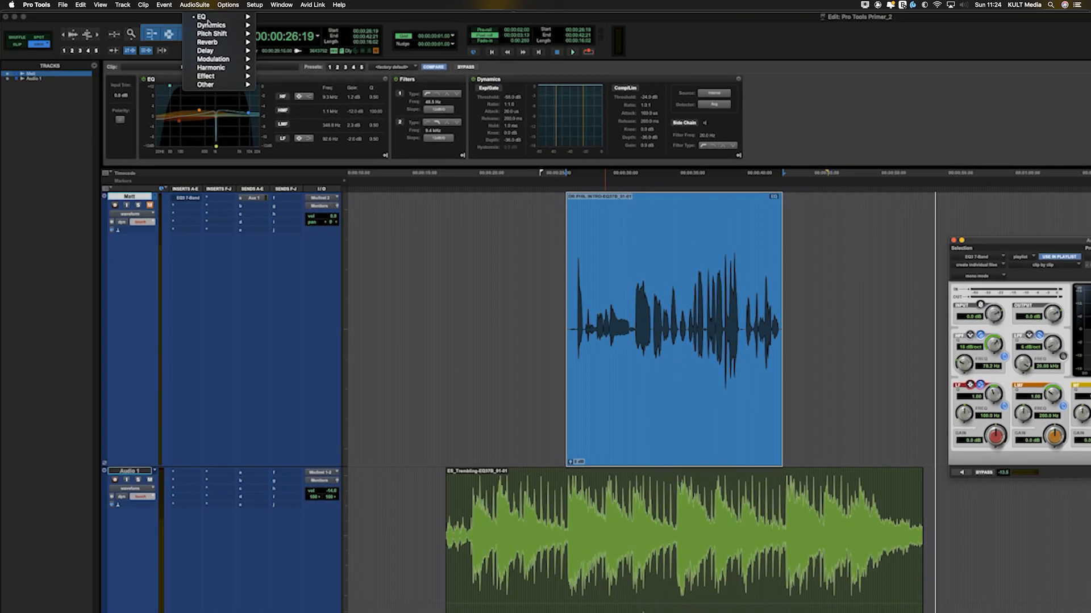
Step: Open the AudioSuite Channel Strip from the EQ category to view its controls, and close it
mouse_move(216, 60)
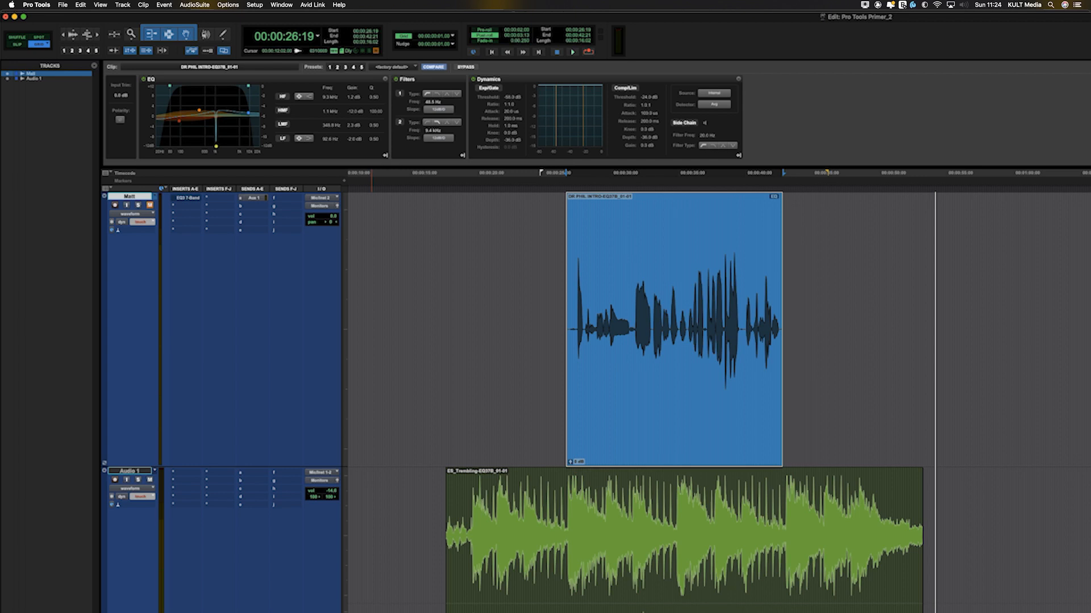
left_click(194, 5)
mouse_move(205, 16)
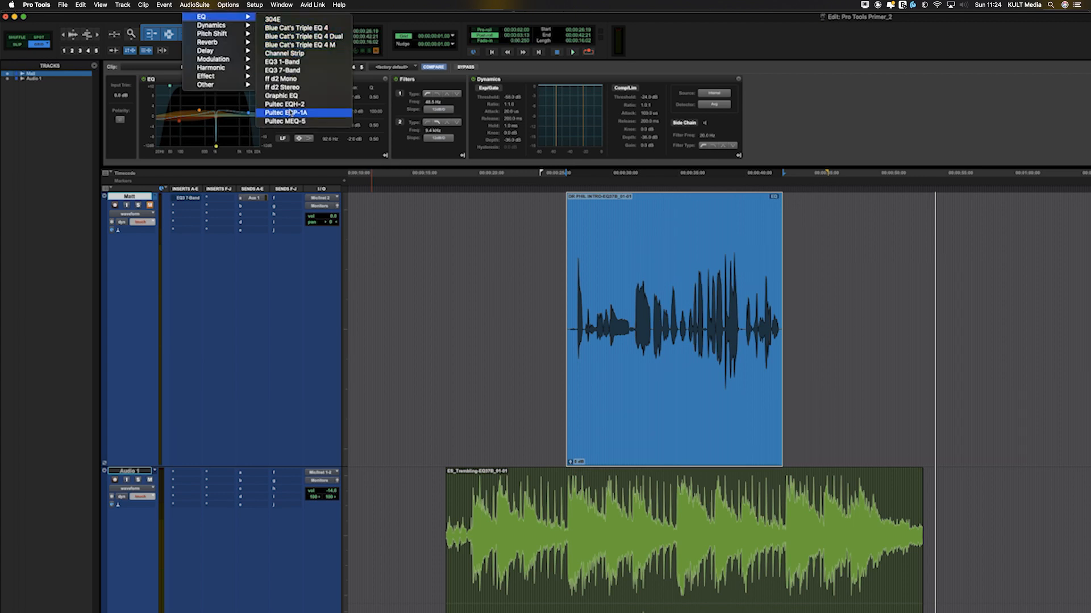
left_click(284, 53)
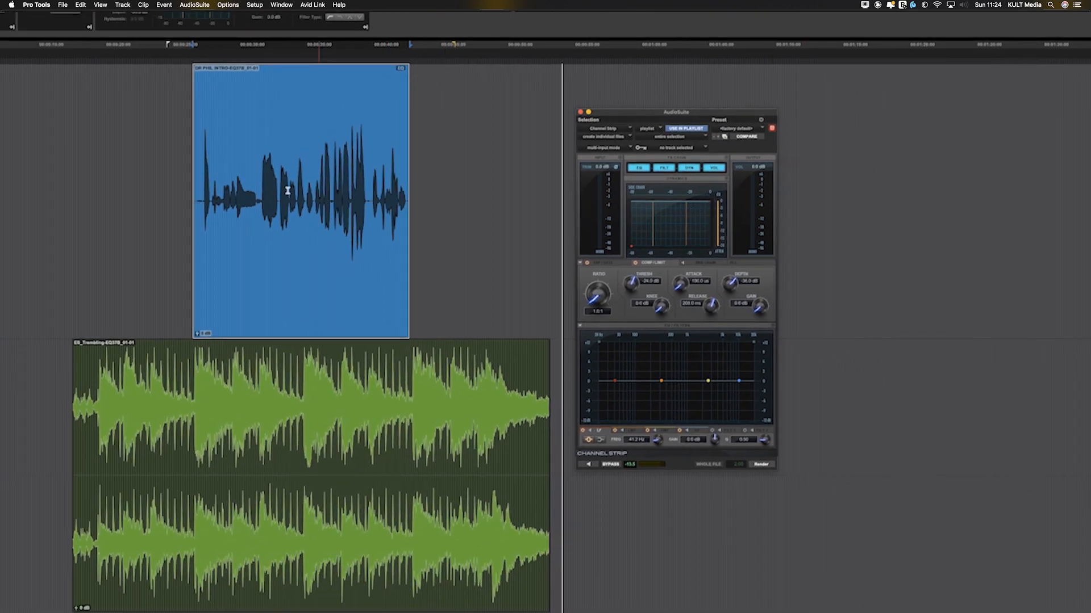
left_click(580, 112)
Step: Render the voice clip through the AudioSuite Pro Compressor with a higher ratio and a threshold of -35.7 dB, and undo the render
left_click(195, 5)
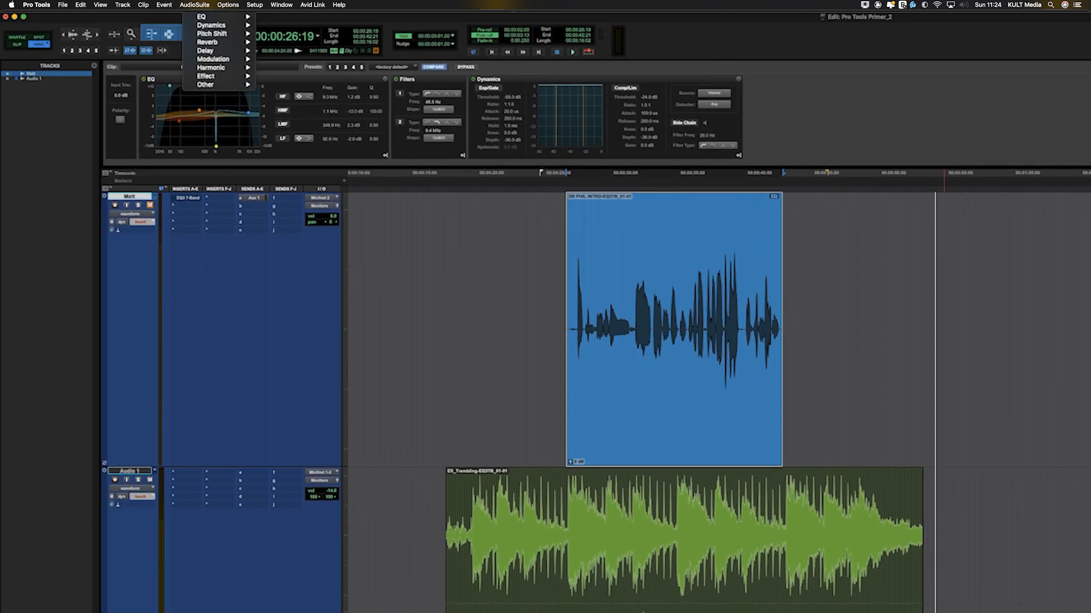
mouse_move(213, 27)
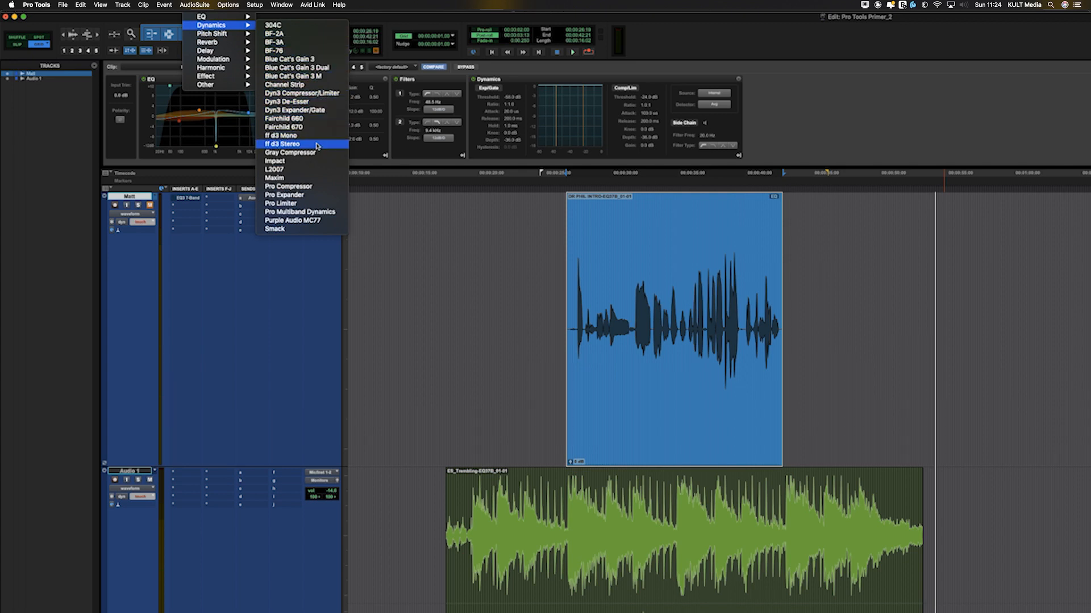
left_click(288, 186)
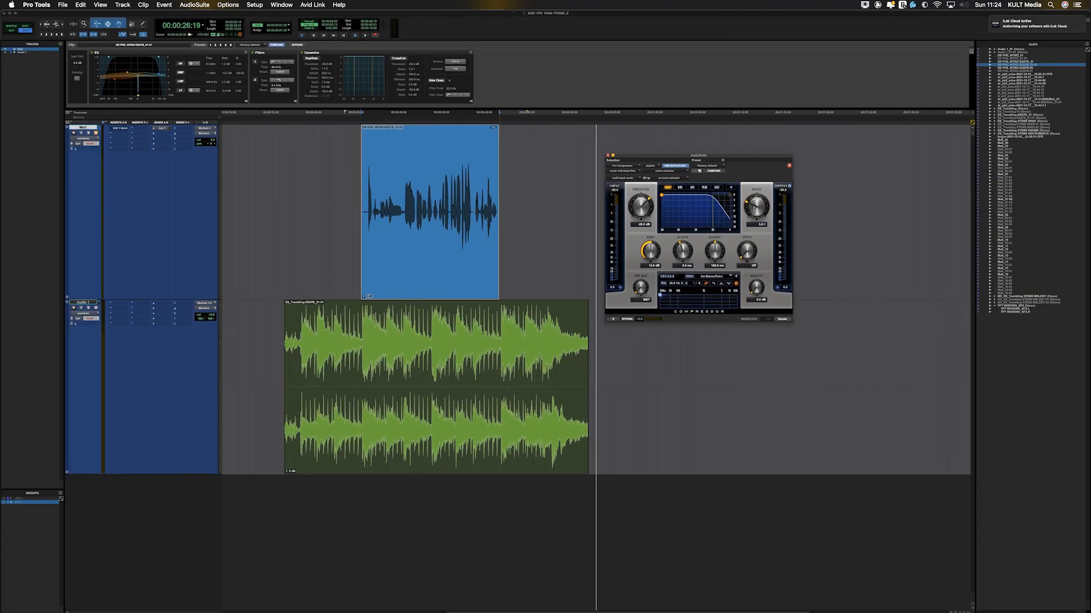
left_click_drag(756, 208, 756, 198)
left_click_drag(634, 206, 635, 233)
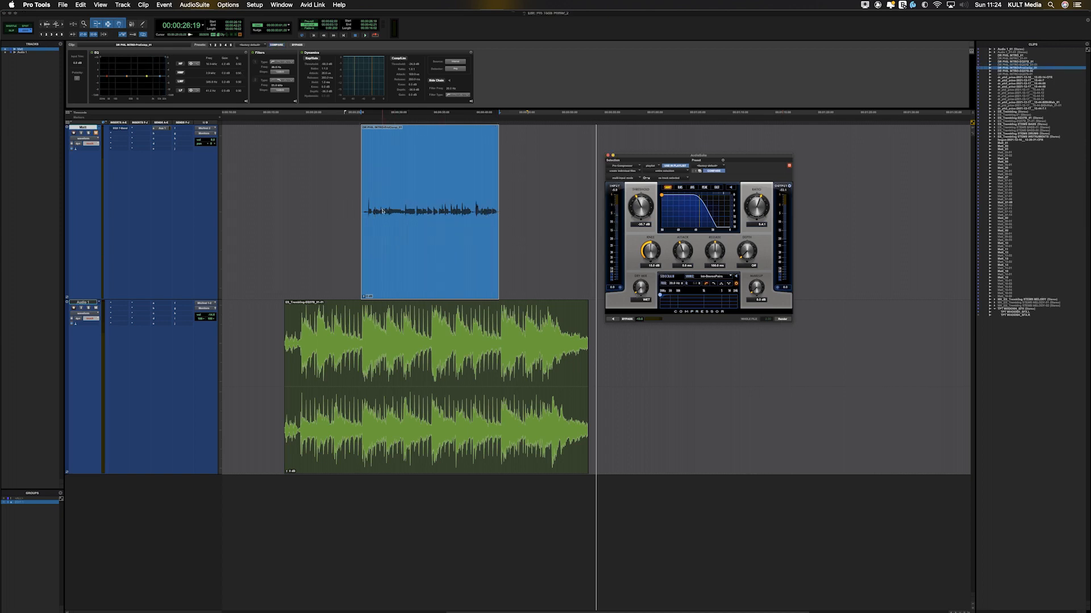
key("super+z")
left_click(195, 5)
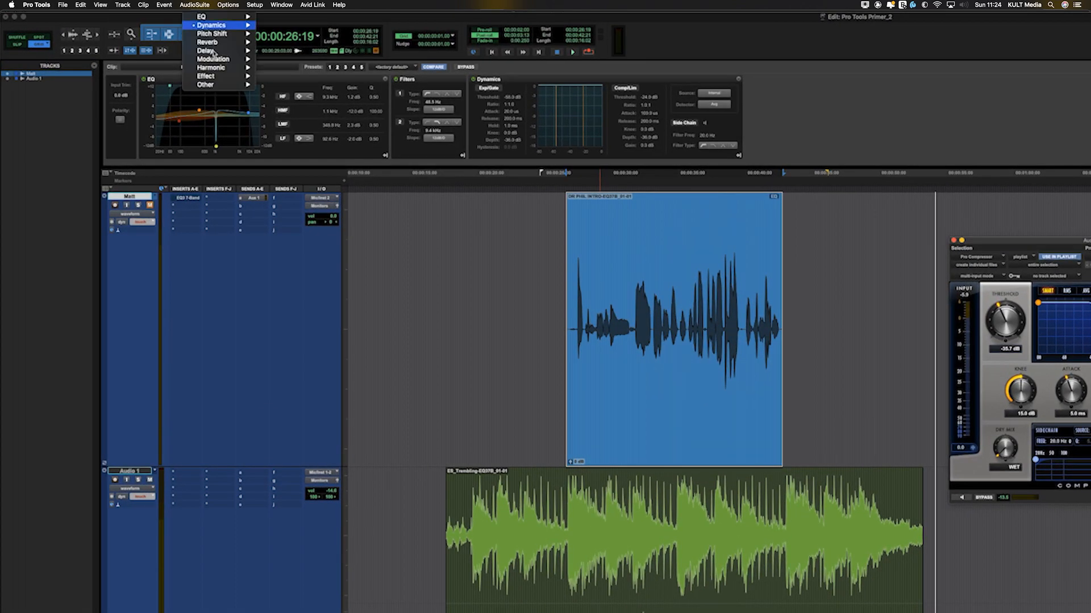
mouse_move(232, 71)
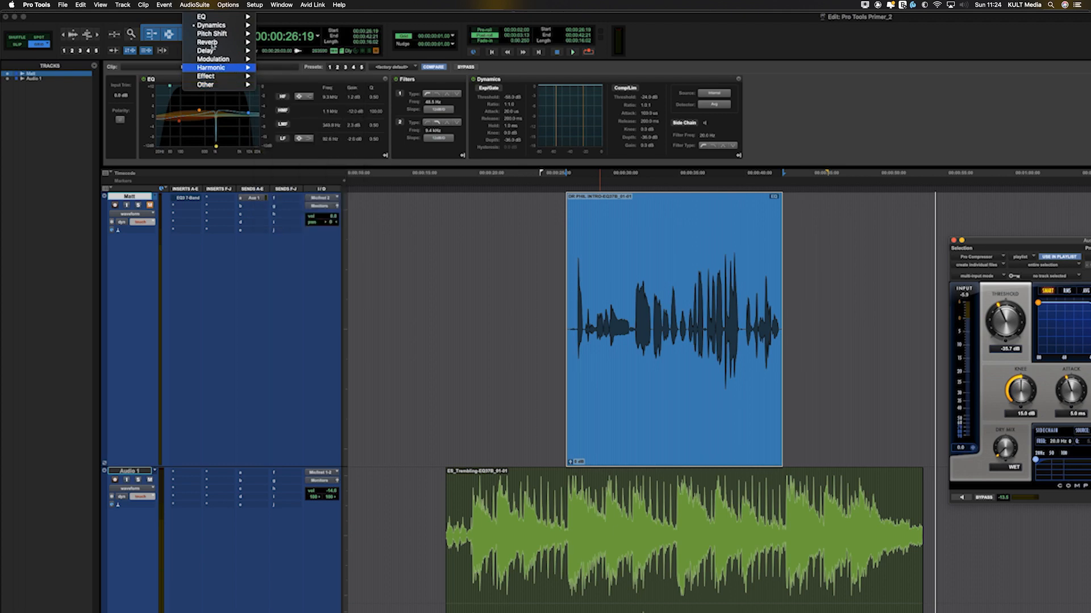
key("Escape")
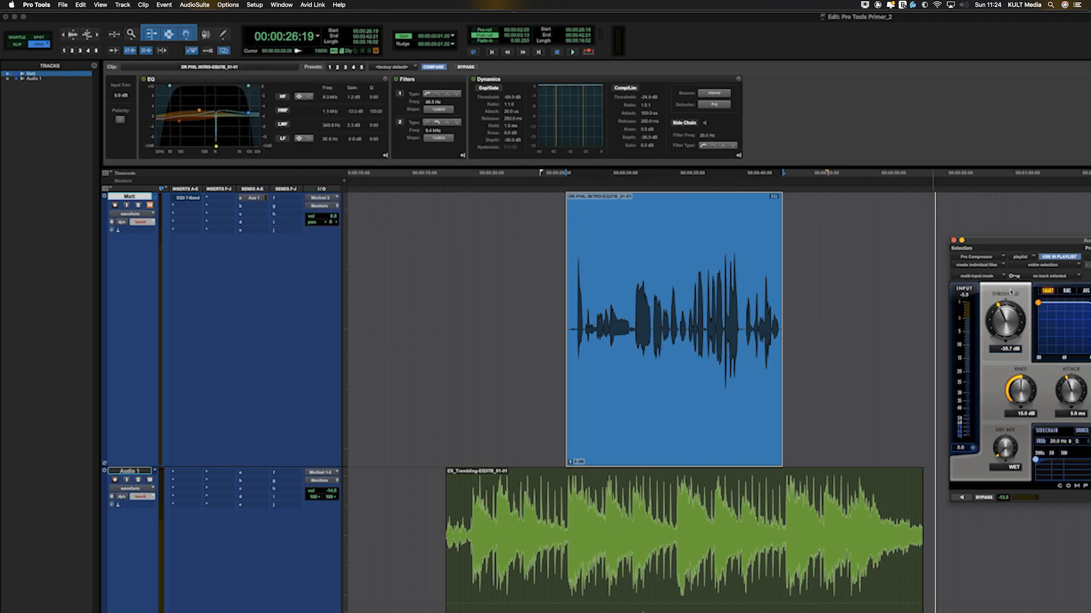